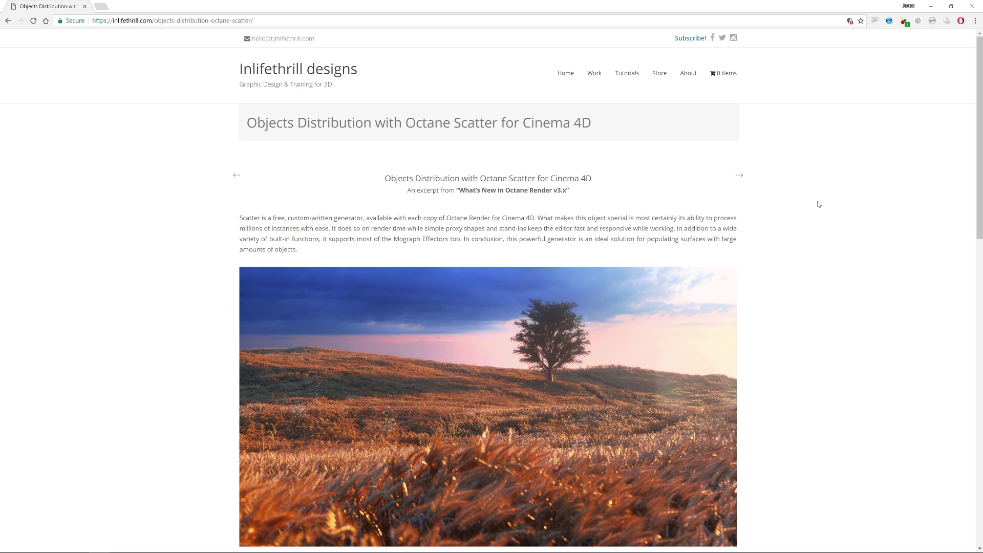
- Review the Wheat Field and Lavender Field example renders and their captioned instance counts on the Octane Scatter article page
drag(981, 109, 978, 180)
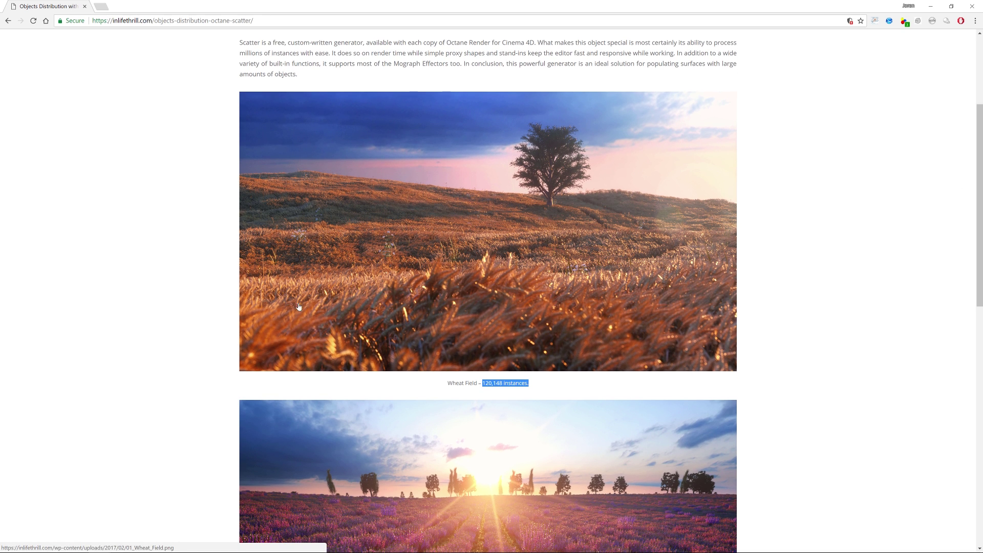
drag(529, 383, 484, 387)
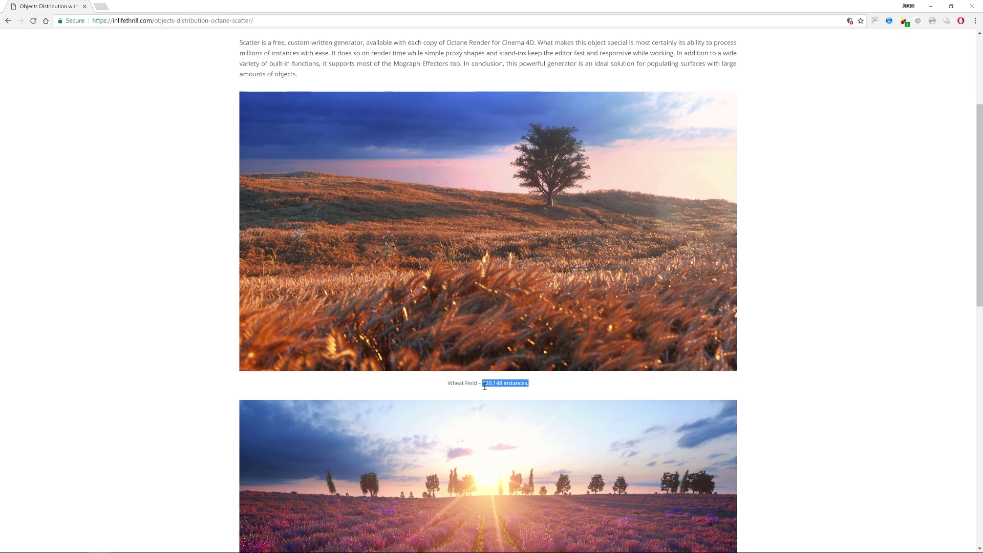
click(839, 290)
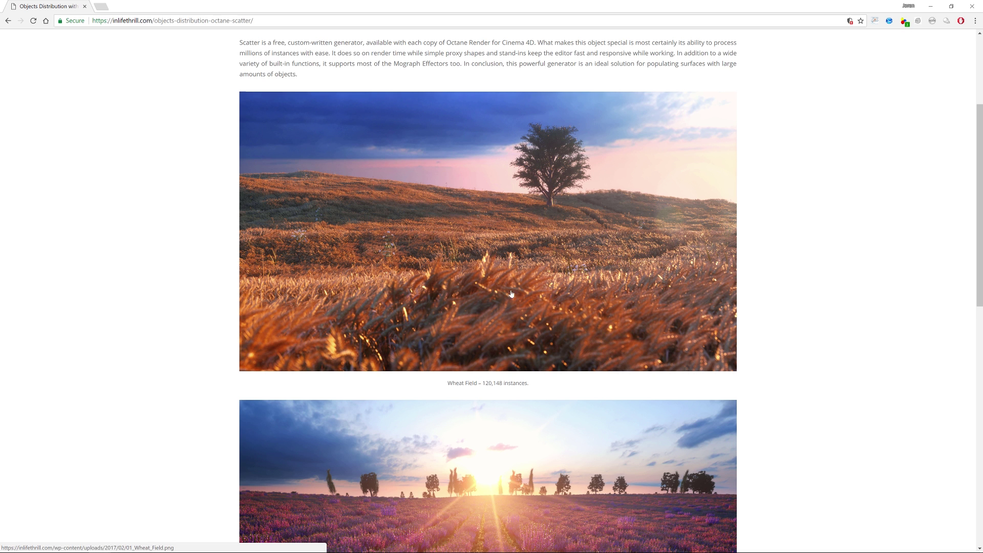
drag(980, 167, 938, 293)
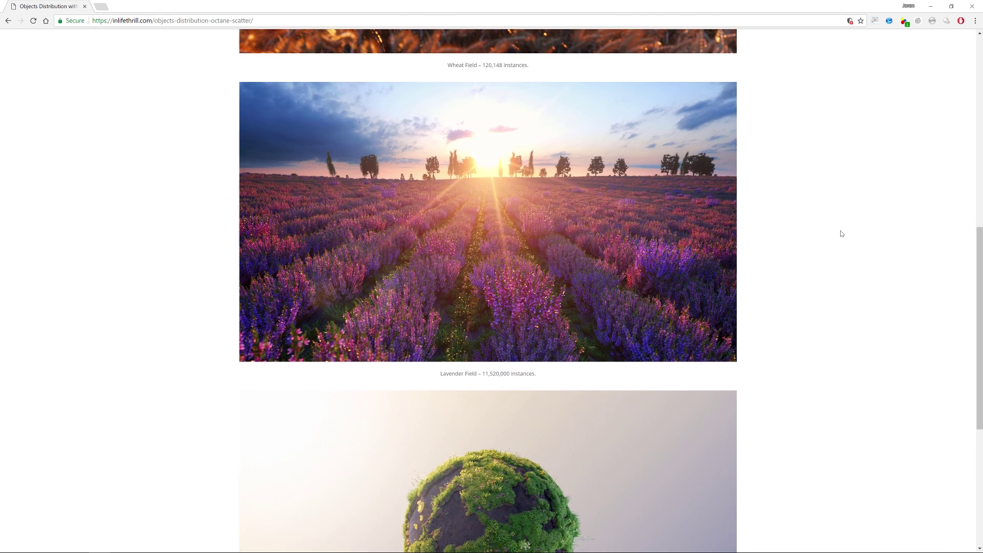
- Switch to Cinema 4D and add an Octane Scatter object to the bottle scene
mouse_move(221, 542)
click(144, 544)
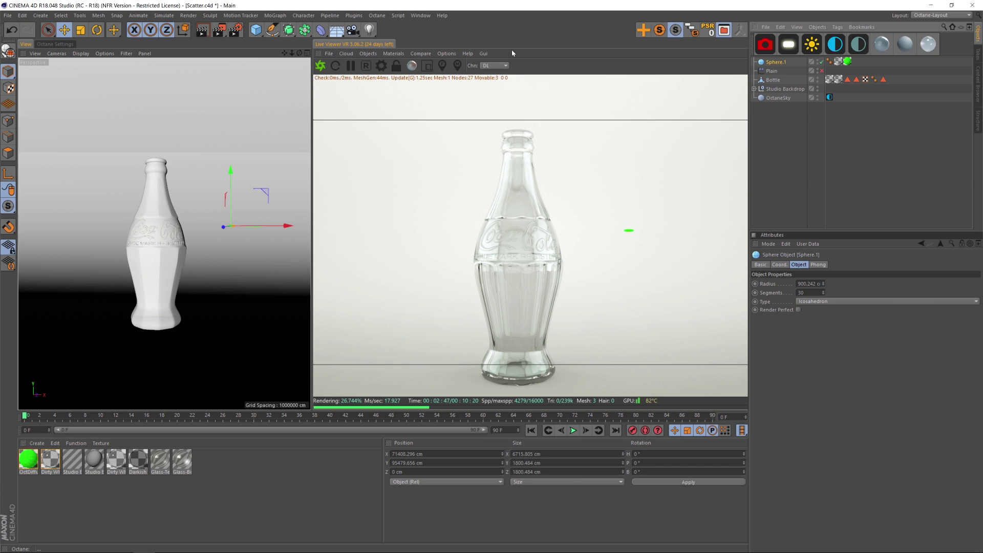
click(353, 15)
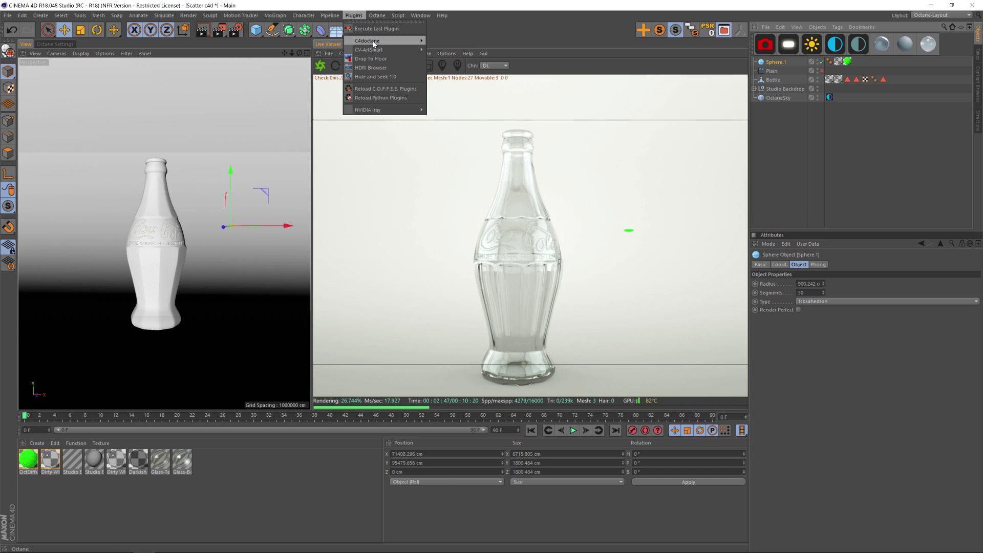
mouse_move(417, 42)
click(452, 71)
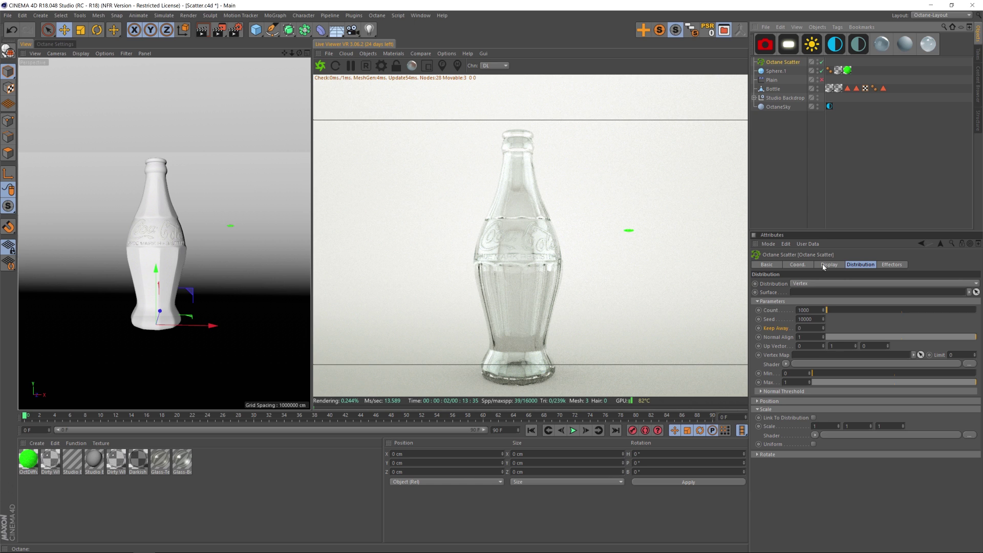
- Make Sphere.1 a child of Octane Scatter and assign Bottle as the scatter's distribution surface
drag(776, 71, 782, 62)
click(782, 62)
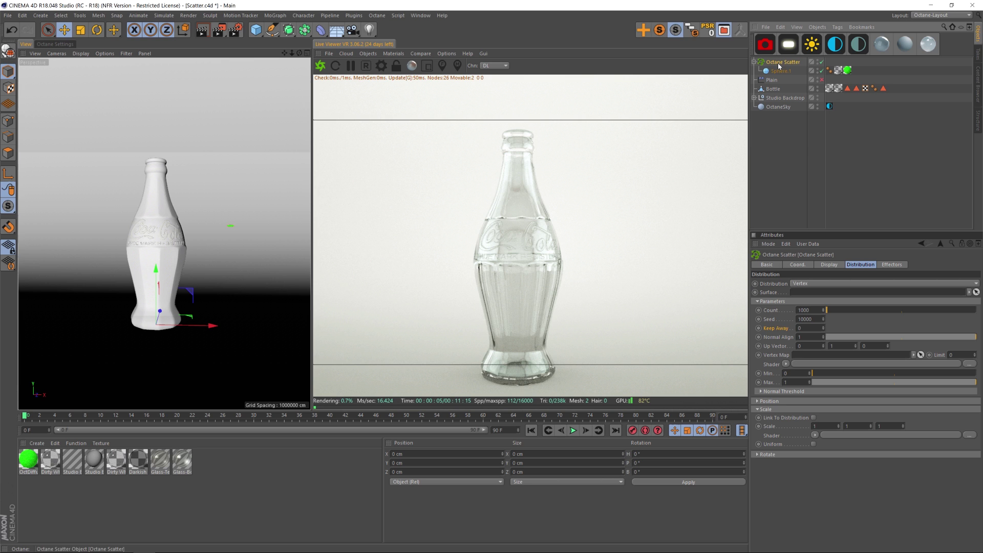
drag(773, 88, 800, 296)
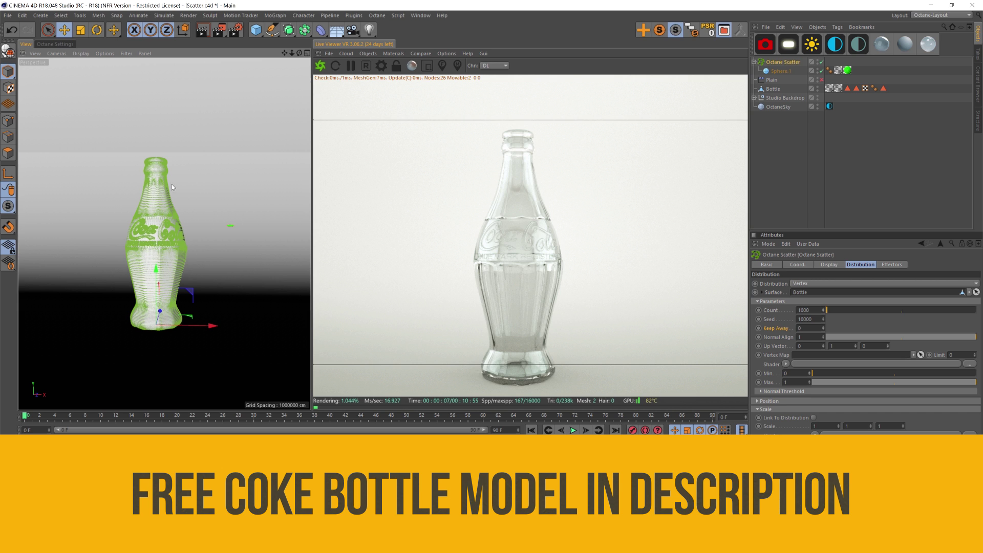
- Set the scatter's distribution to Surface and resend the scene to the Live Viewer
click(833, 283)
click(835, 302)
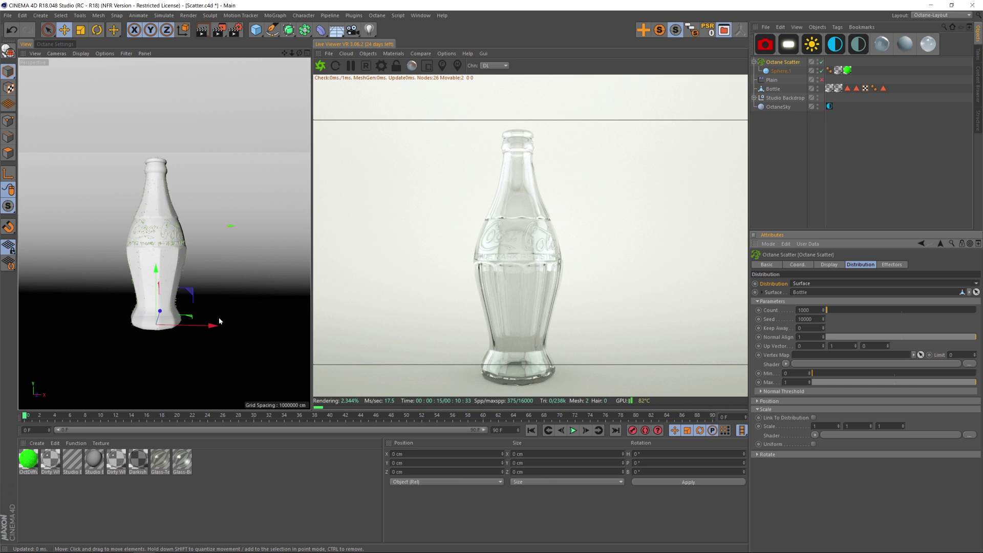
click(321, 66)
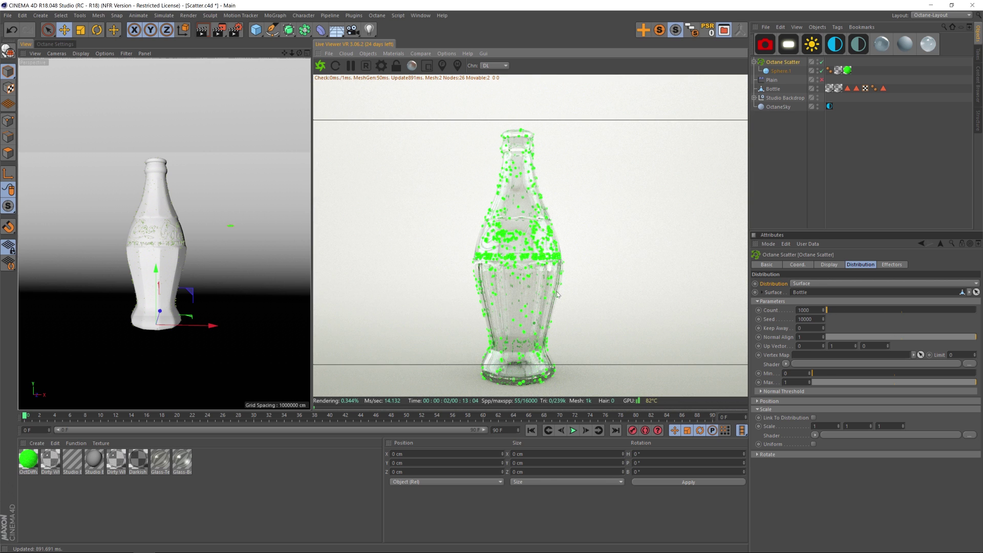
- Try scatter counts of 10000 and 100000 on the bottle and restore the count to 1000
click(822, 311)
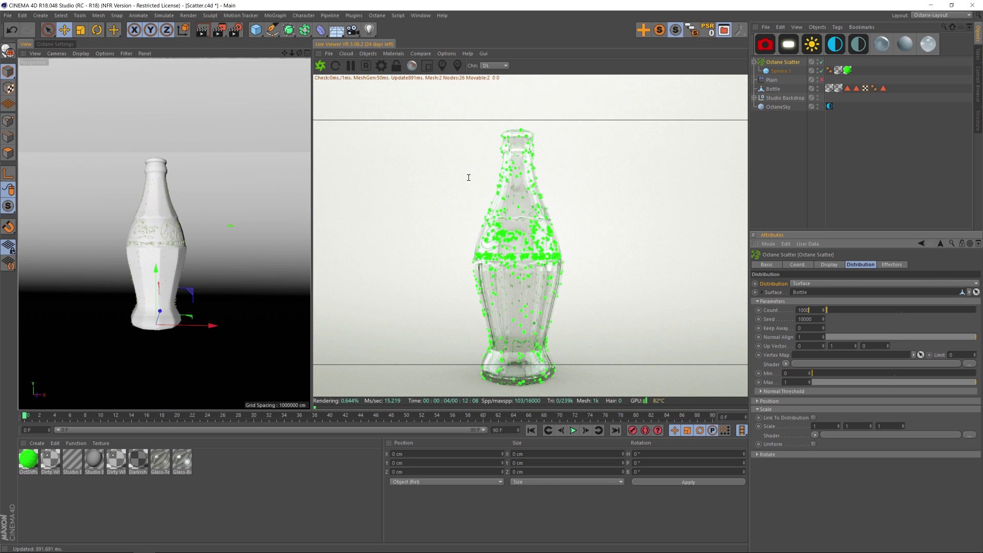
key(Return)
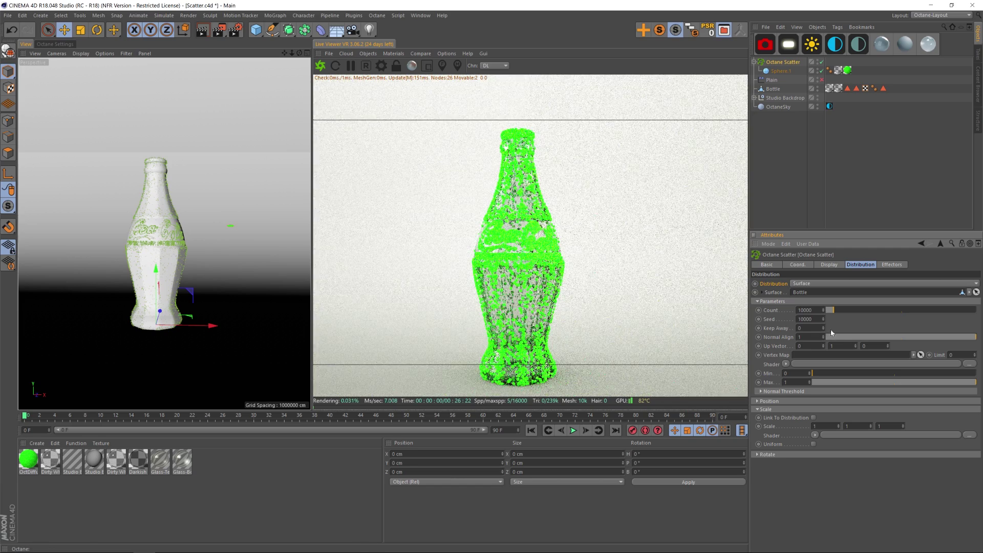
text(0)
key(Return)
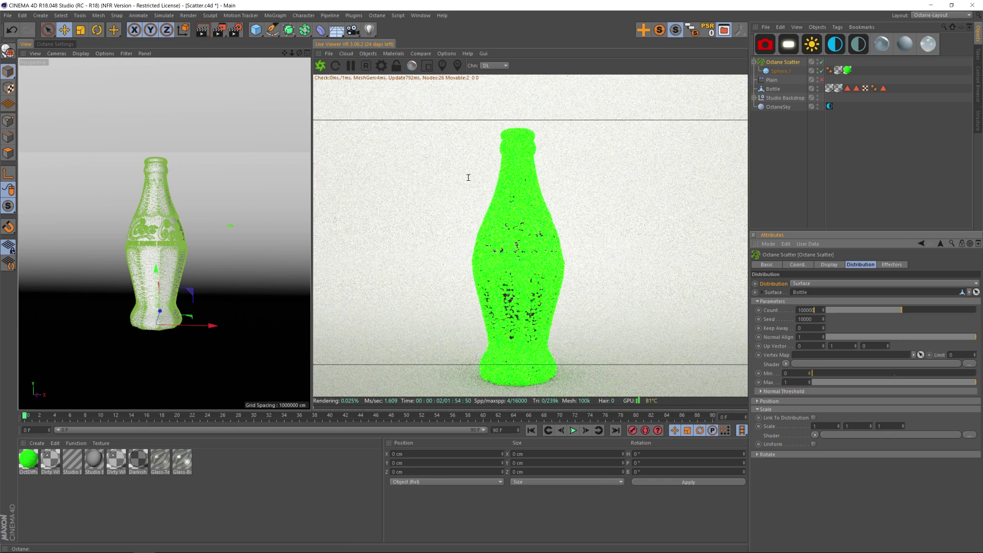
key(Return)
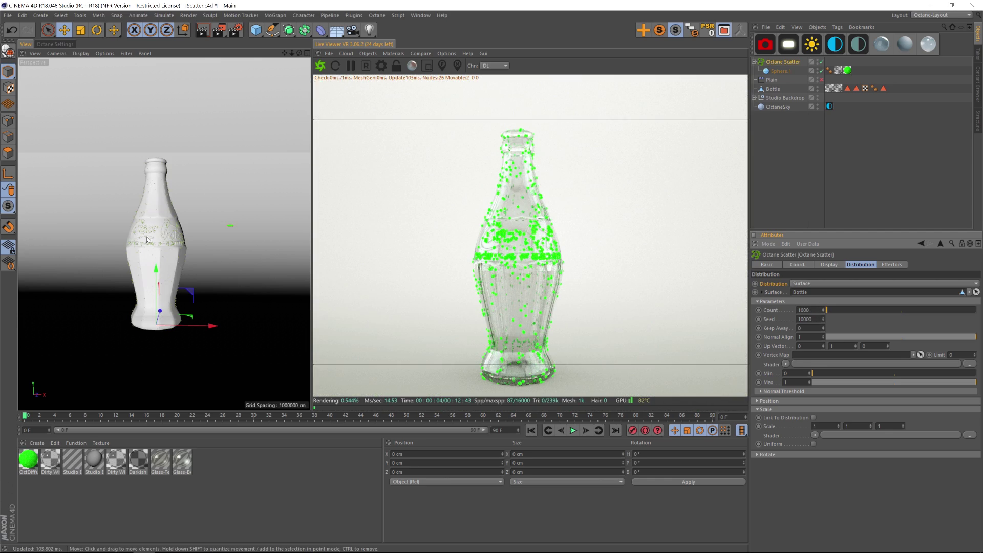
- Set the scatter's display type to Circle and change its Color1 to blue
click(829, 265)
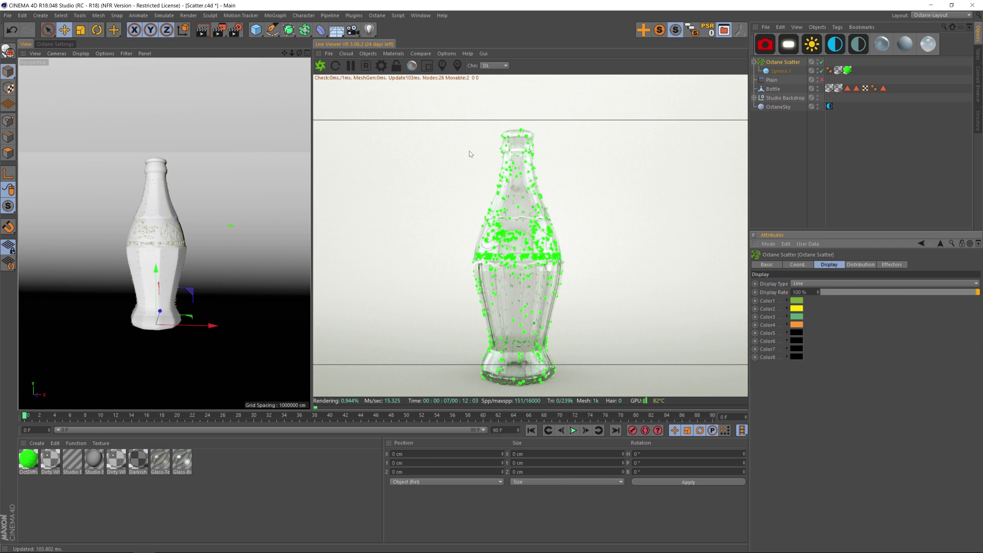
click(814, 284)
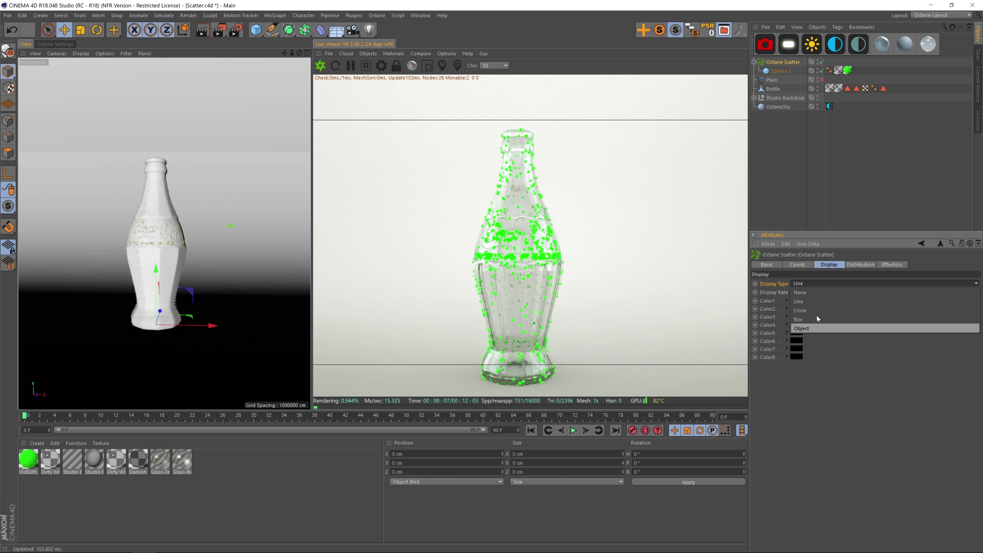
click(811, 325)
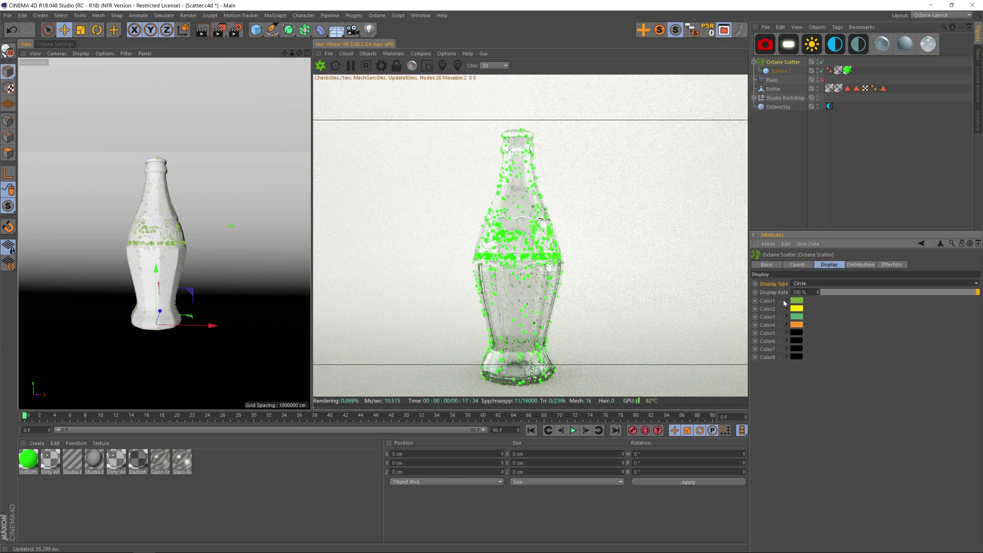
click(796, 301)
drag(796, 302, 828, 304)
click(864, 311)
click(864, 320)
click(773, 334)
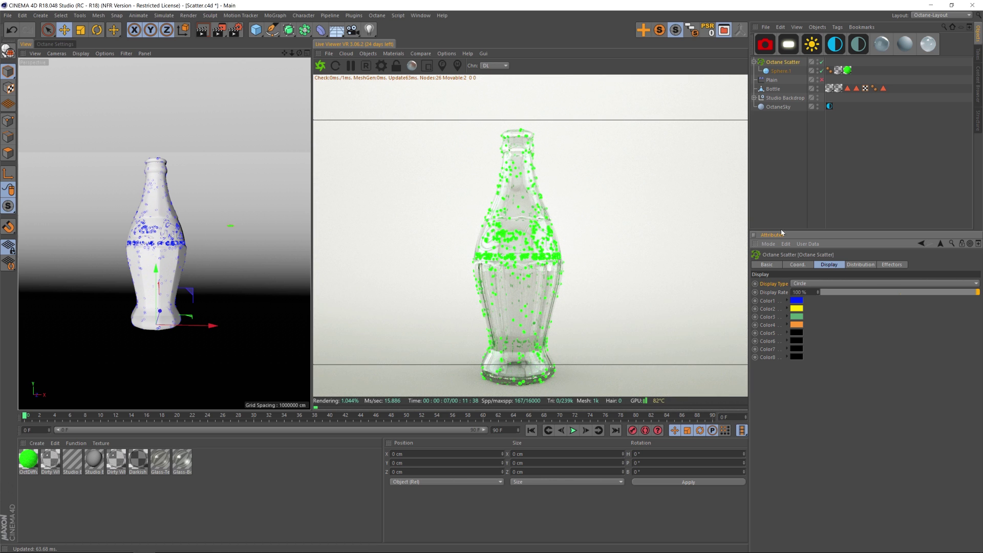
- Paint a vertex map on the Bottle's neck and lower body with the Paint Tool, leaving the label band unpainted
click(772, 88)
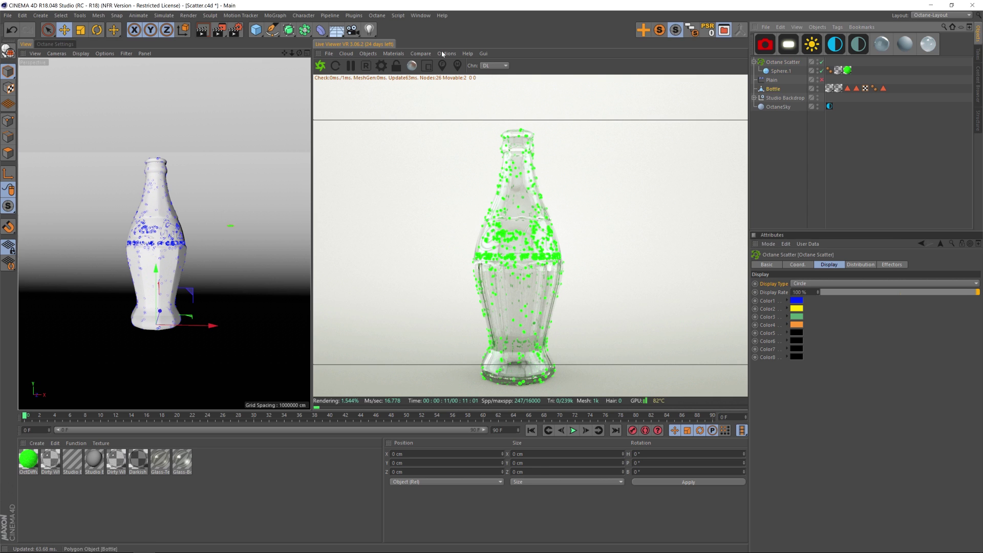
click(9, 152)
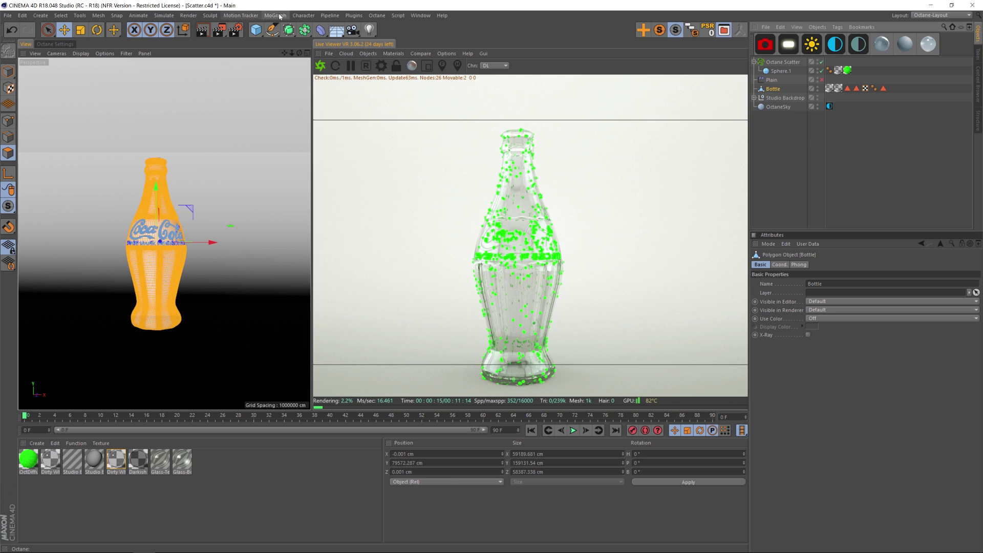
click(303, 16)
click(313, 125)
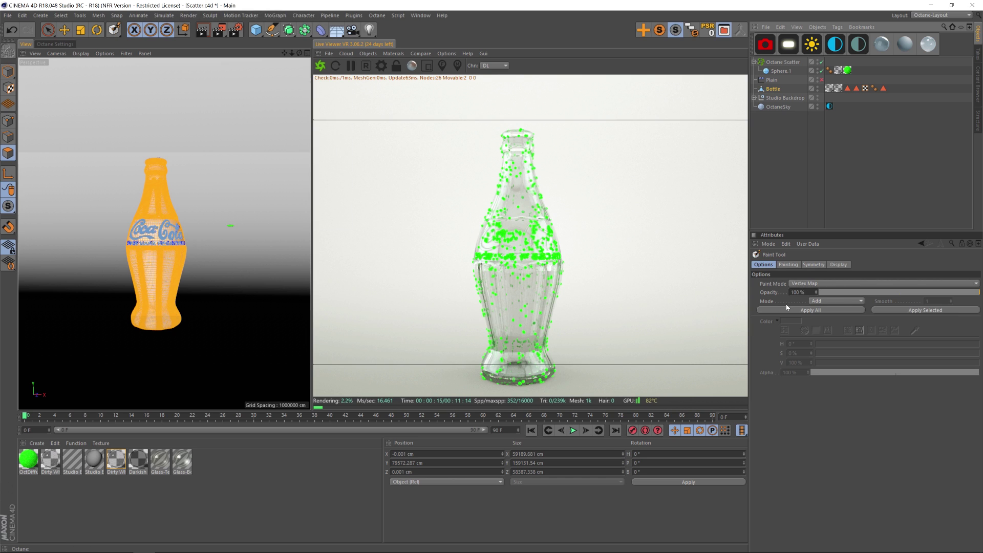
drag(130, 188, 179, 192)
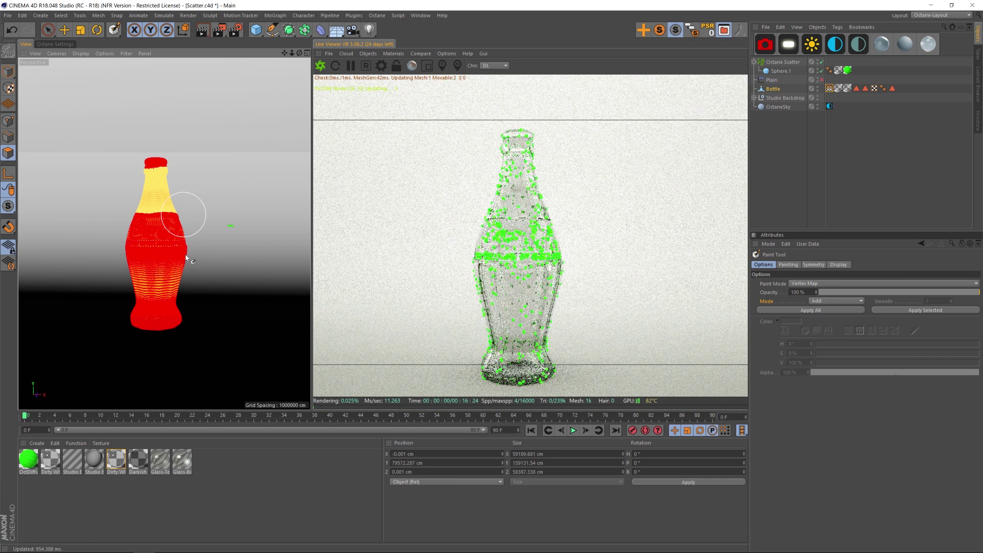
mouse_move(198, 265)
mouse_down()
mouse_move(112, 270)
mouse_move(179, 290)
mouse_move(200, 283)
mouse_up()
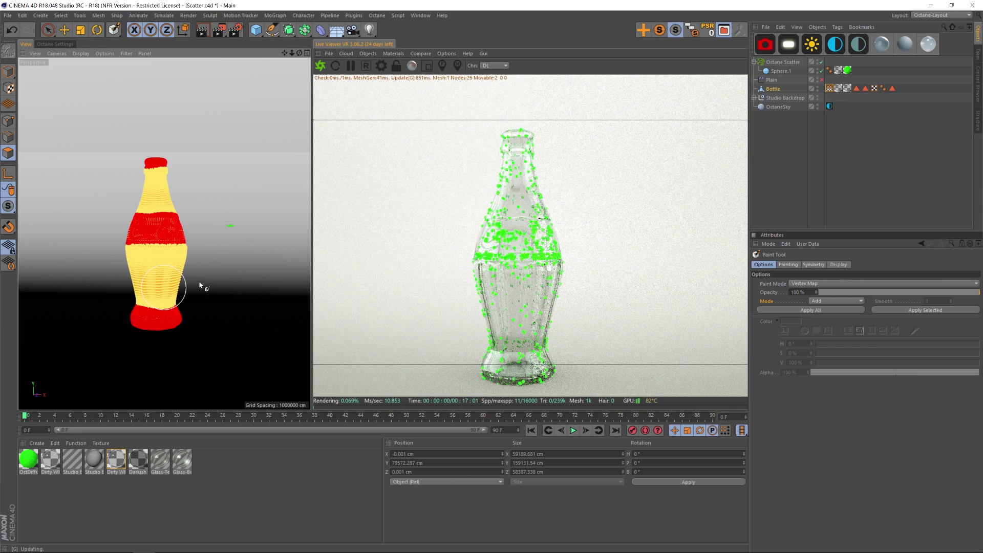
- Assign the Bottle's painted vertex map to the Vertex Map setting in Octane Scatter's distribution
click(829, 89)
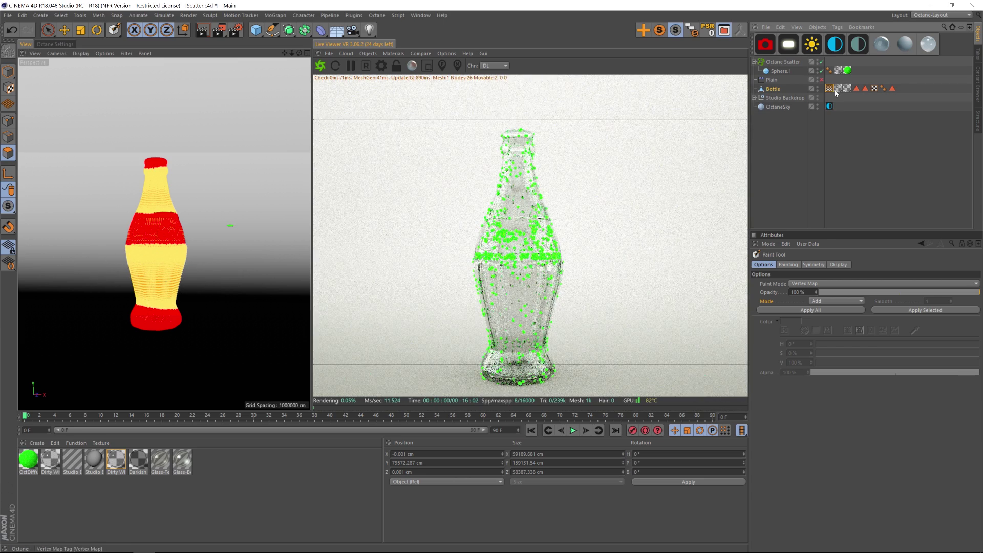
click(783, 63)
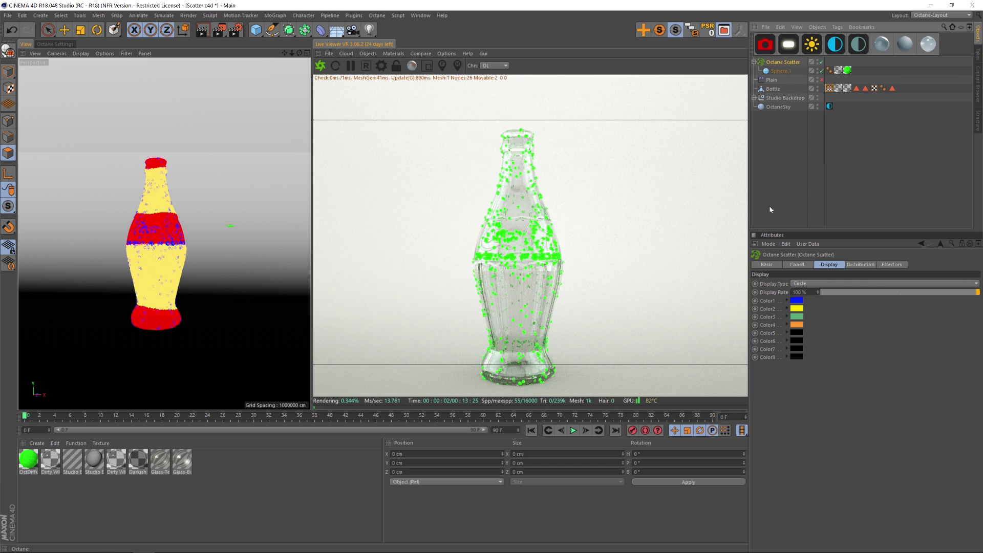
click(857, 266)
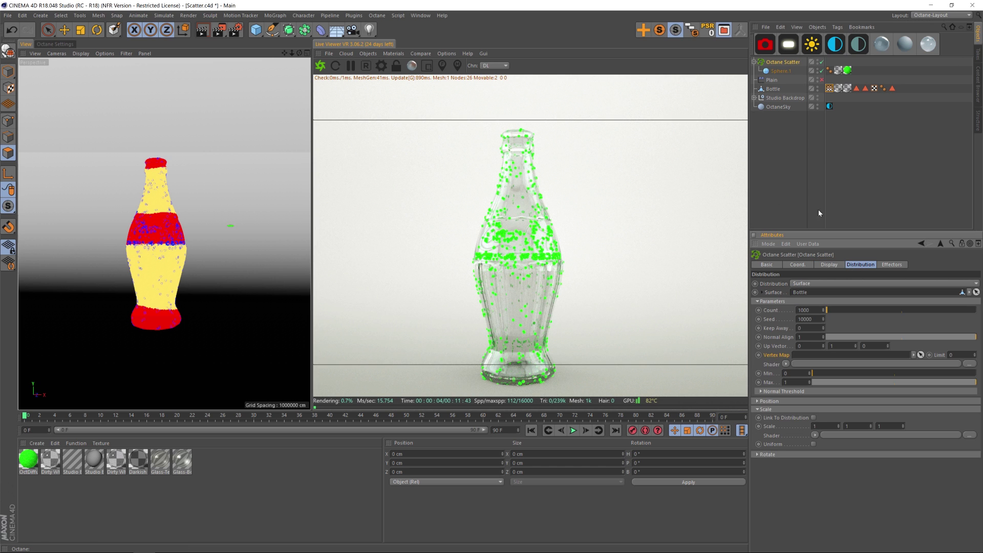
drag(829, 89, 816, 354)
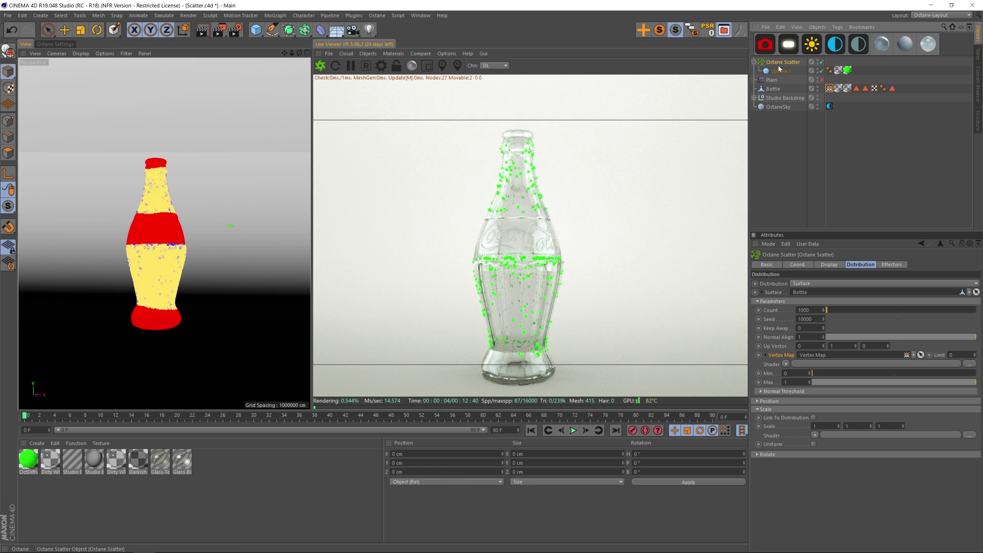
click(275, 16)
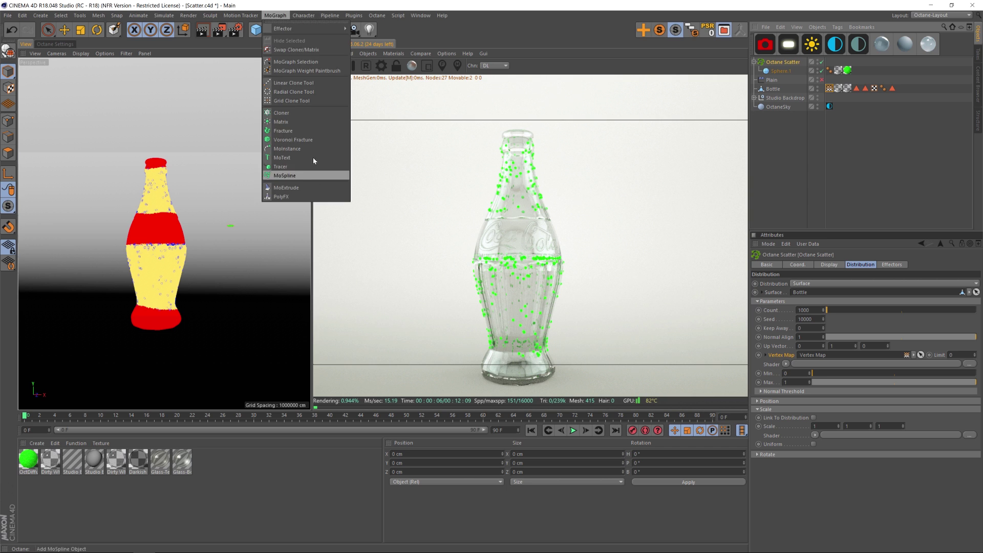
mouse_move(303, 16)
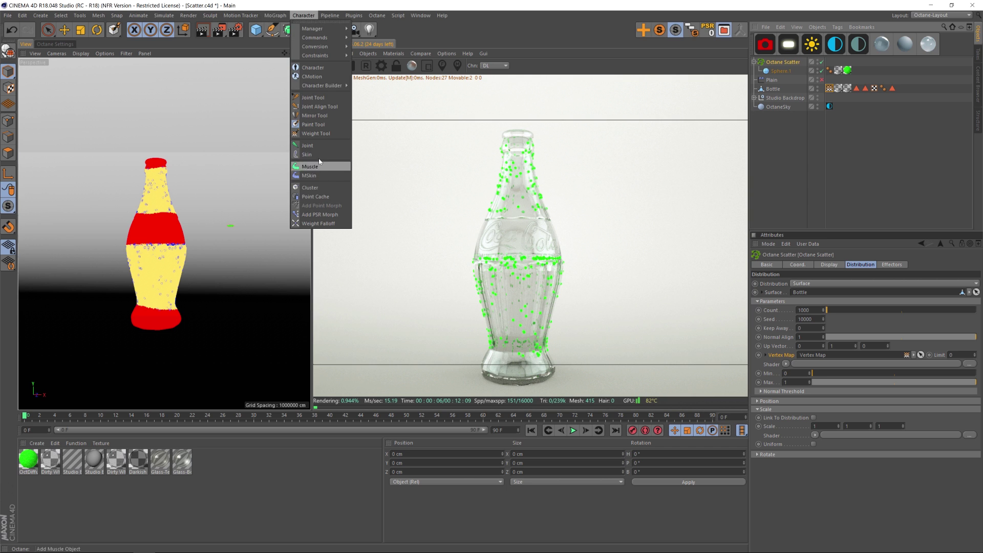
click(302, 16)
- Enable the Plain effector and activate the Move tool for it
click(772, 80)
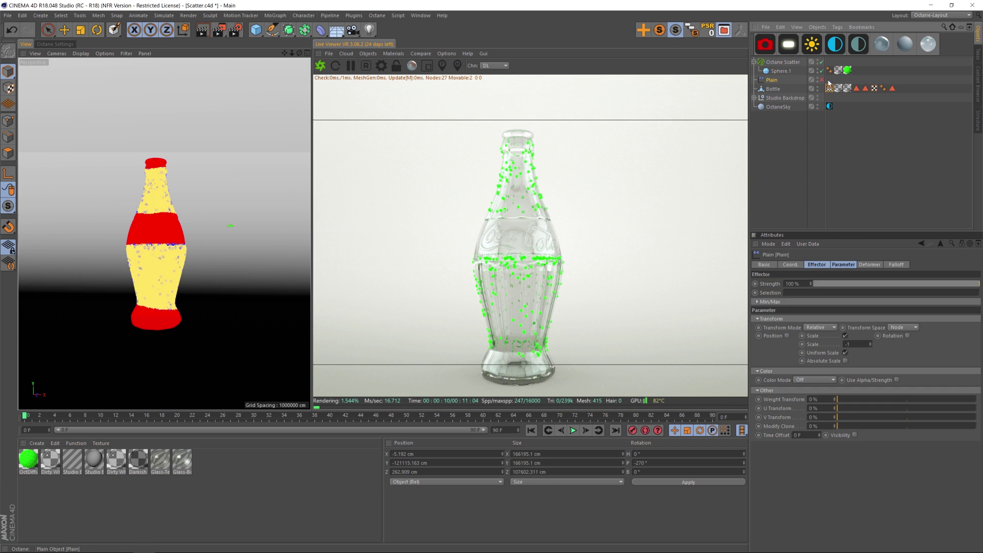
click(821, 80)
key(e)
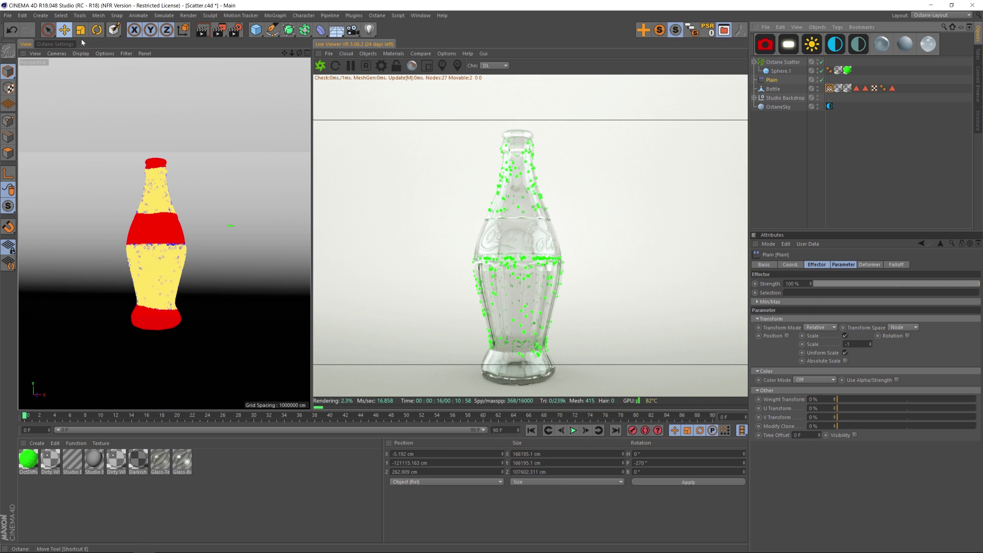
- Add the Plain effector to Octane Scatter's list of effectors
click(782, 62)
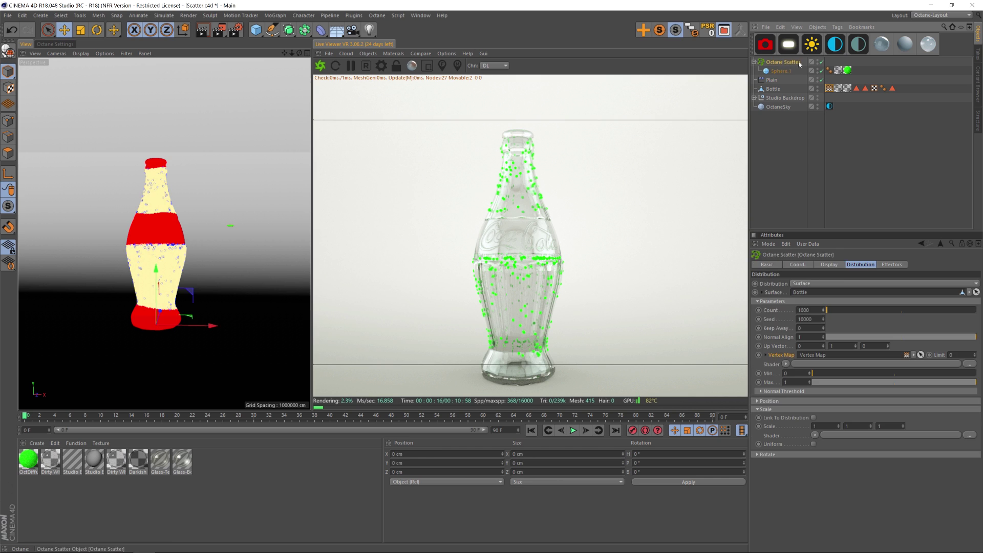
click(892, 264)
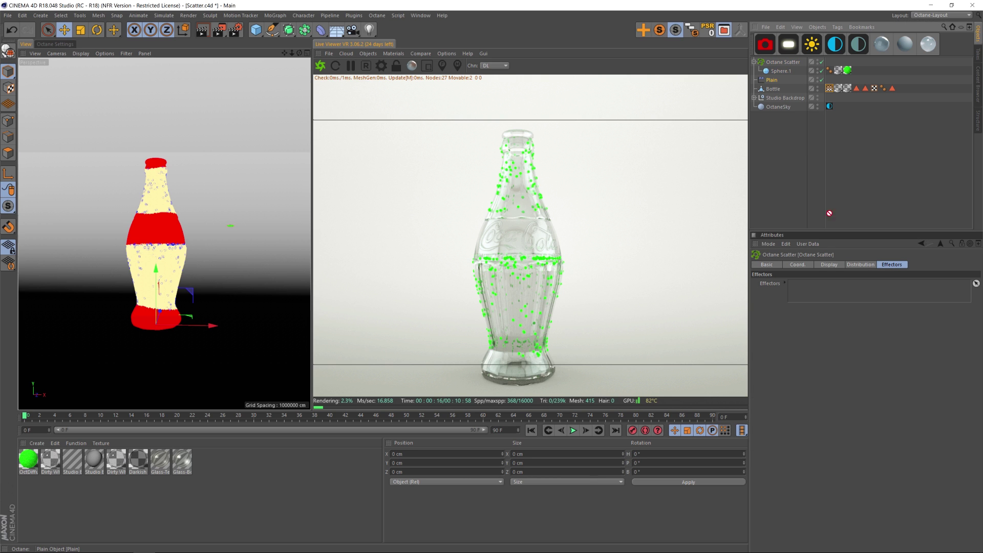
drag(833, 294, 831, 294)
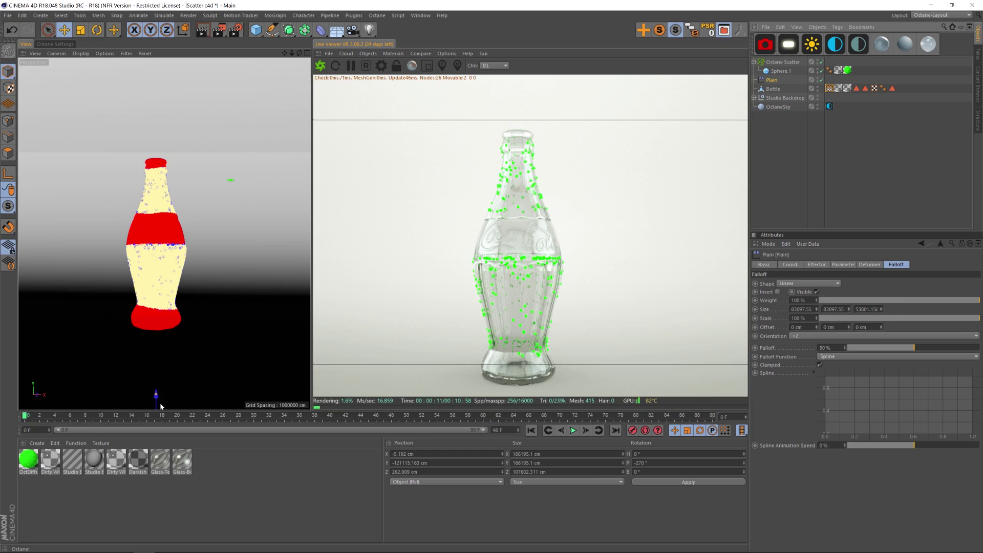
- Move the Plain effector vertically through the lower part of the bottle to test its falloff, and disable the effector
drag(154, 396, 159, 300)
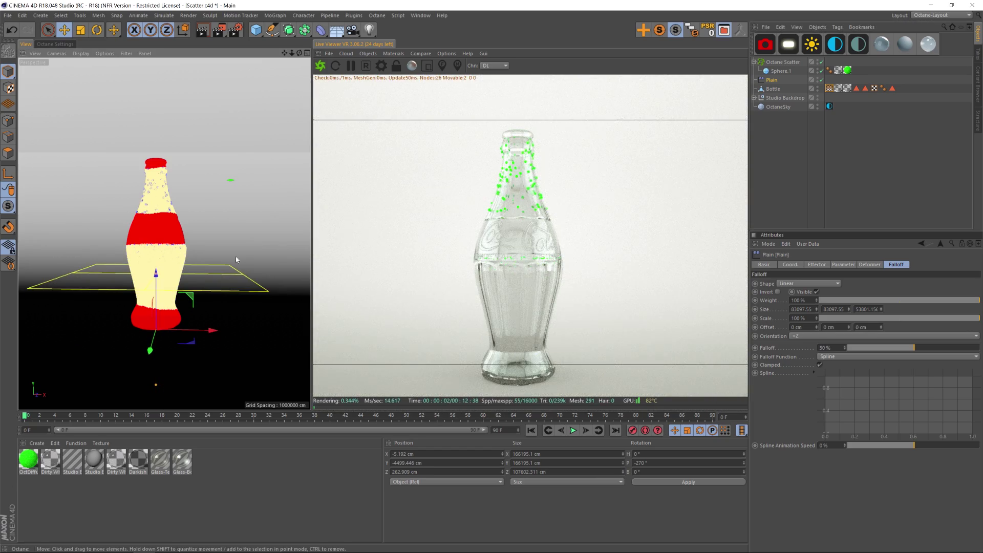
drag(156, 304, 159, 270)
drag(159, 271, 159, 353)
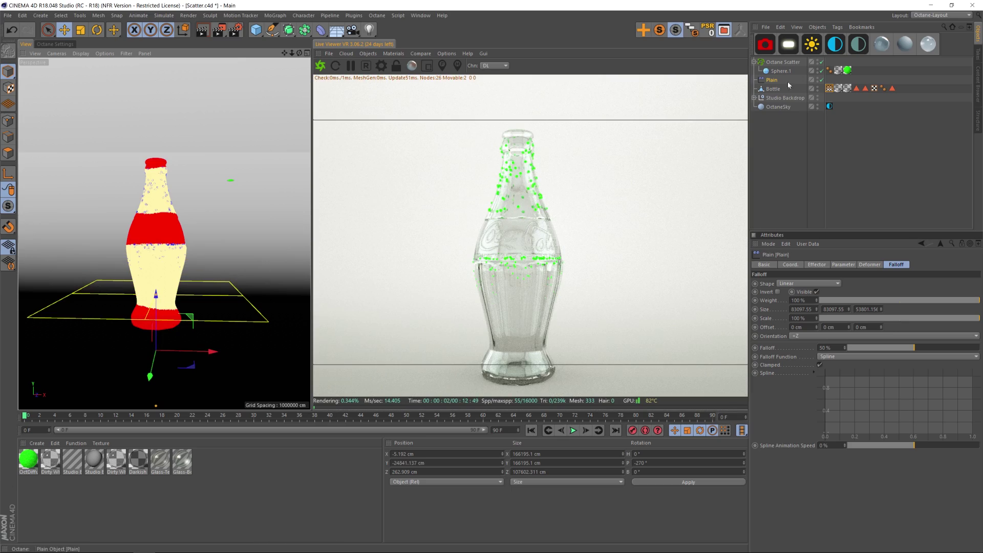
click(822, 80)
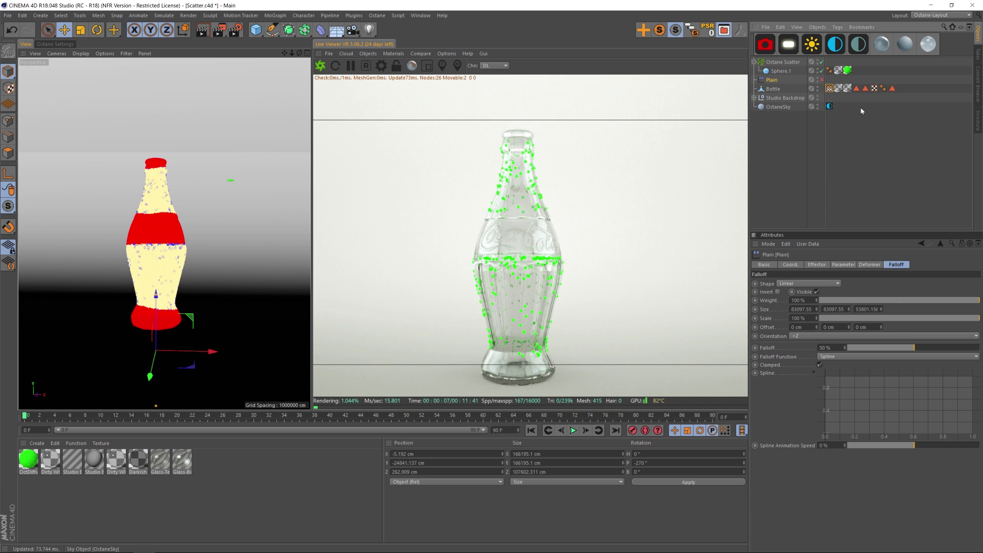
click(275, 15)
mouse_move(338, 28)
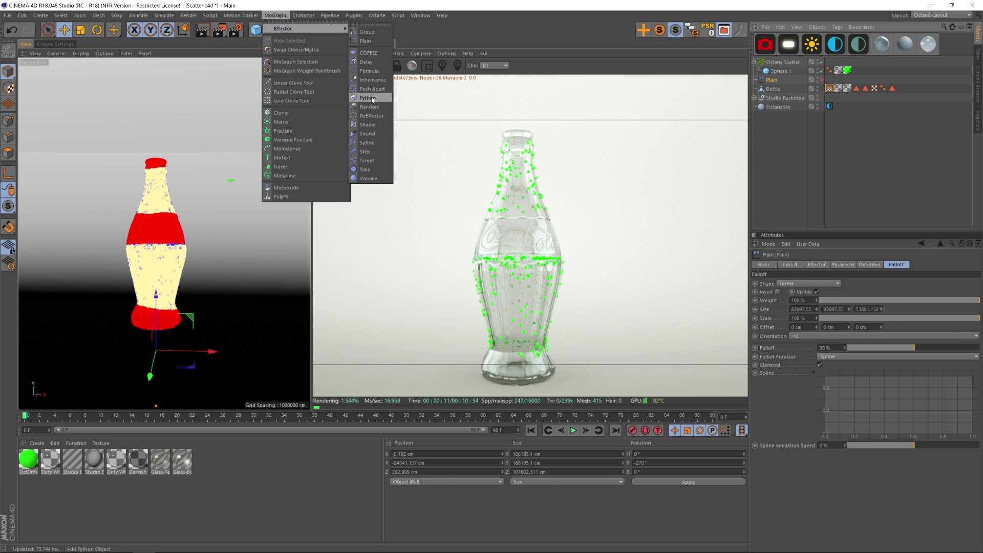
click(480, 93)
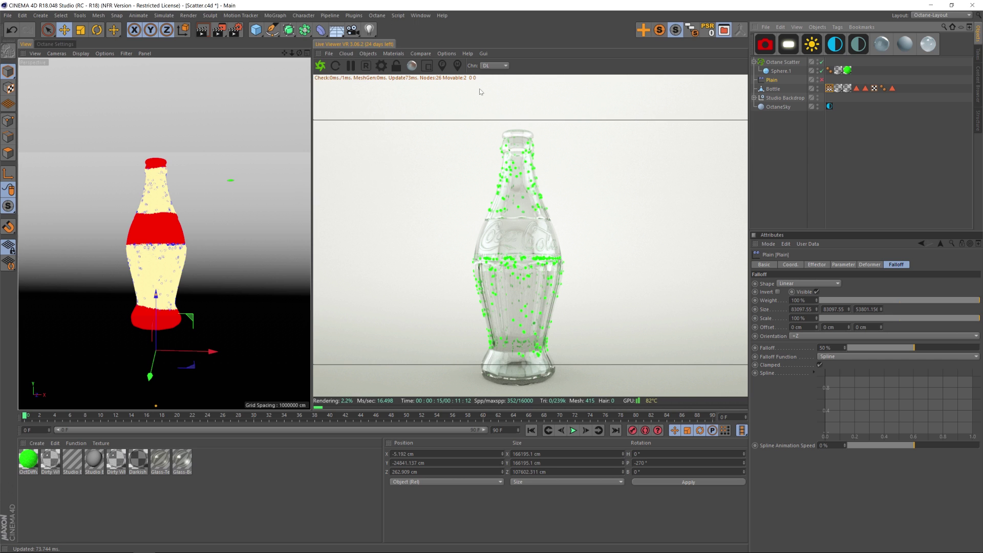
- Assign a Noise shader to the Scale settings in Octane Scatter's distribution
click(782, 62)
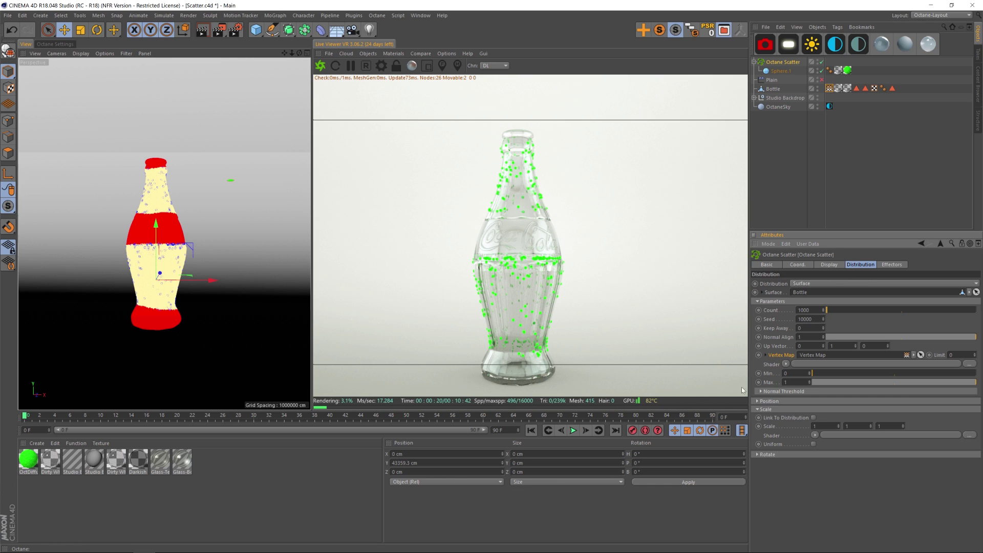
click(763, 410)
click(760, 409)
click(814, 436)
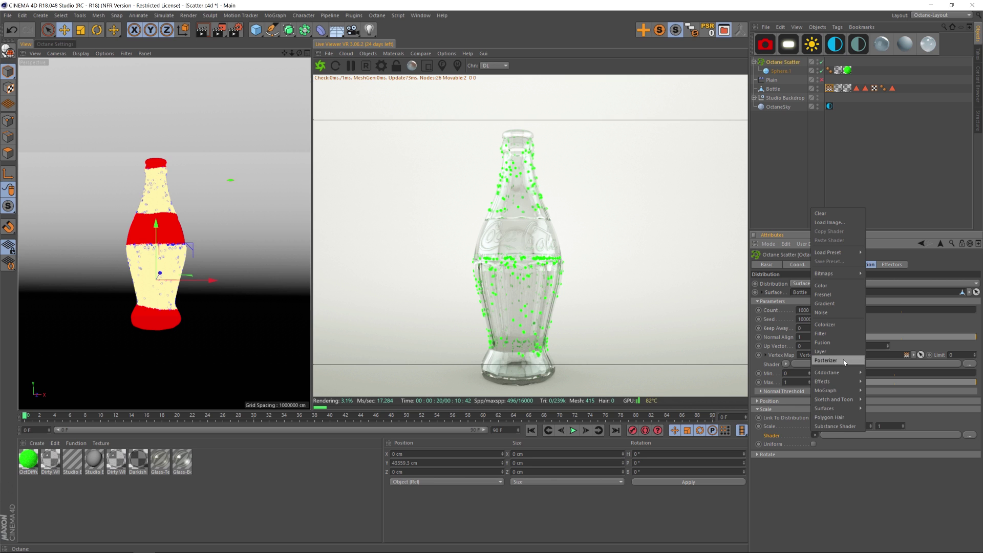
click(828, 313)
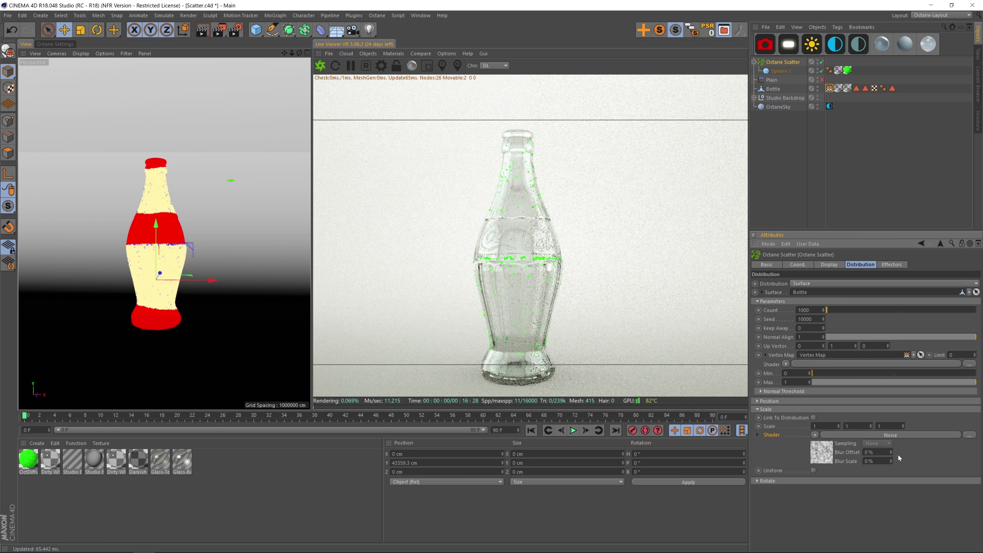
- Inspect the Noise shader's properties and clear the shader from Octane Scatter's Scale settings
click(822, 451)
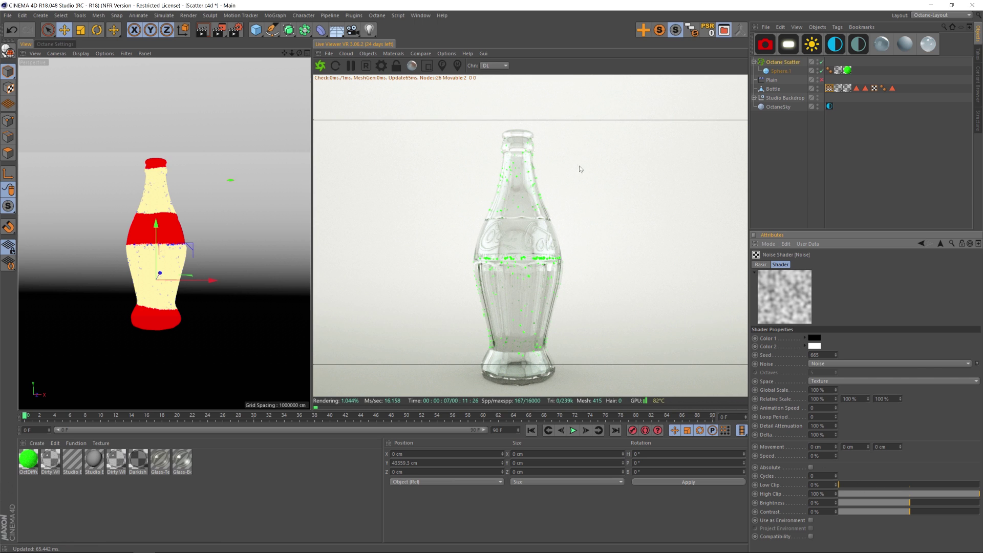
click(784, 63)
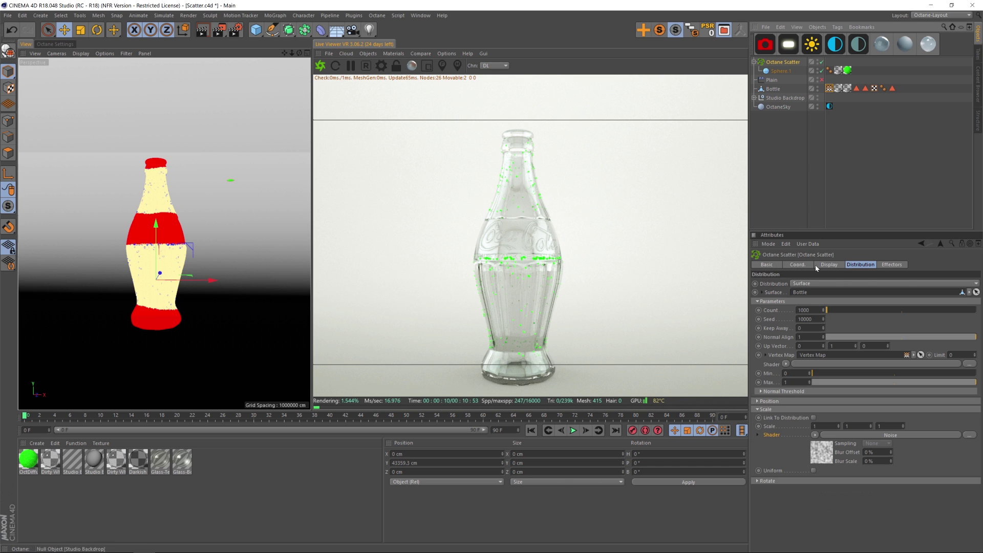
click(815, 435)
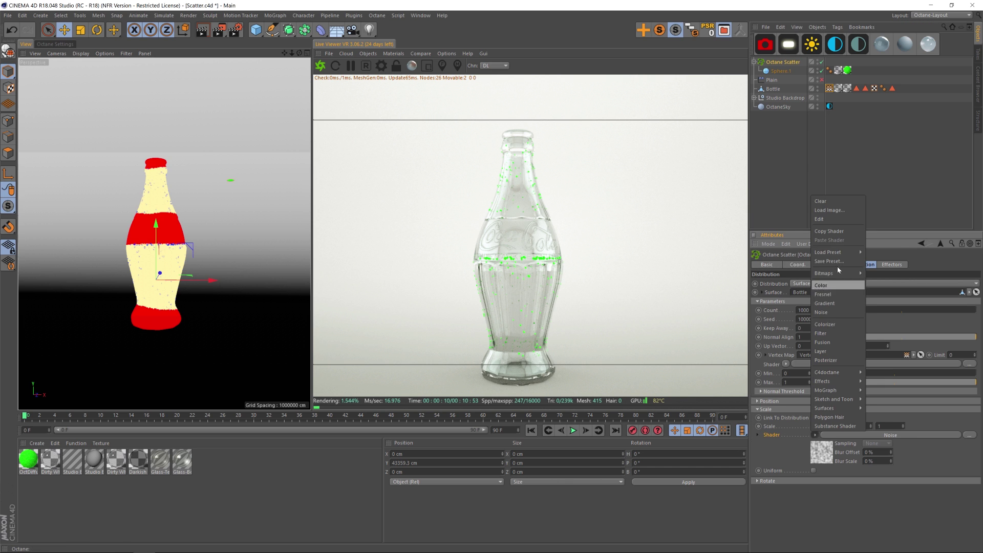
click(820, 200)
- Duplicate the sphere inside Octane Scatter and set the copy's radius to 600.242 cm
ctrl+drag(781, 71, 785, 64)
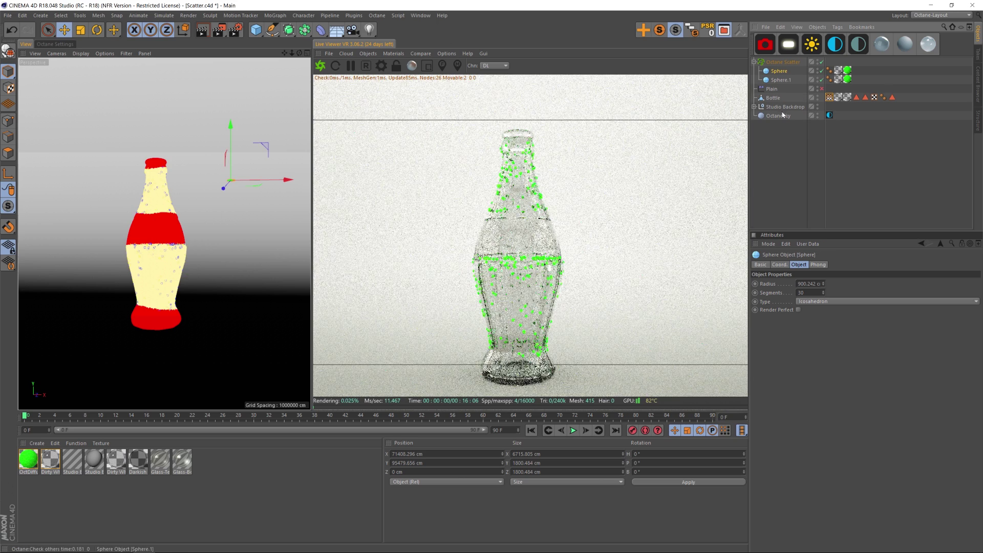
click(804, 283)
text(6)
key(Return)
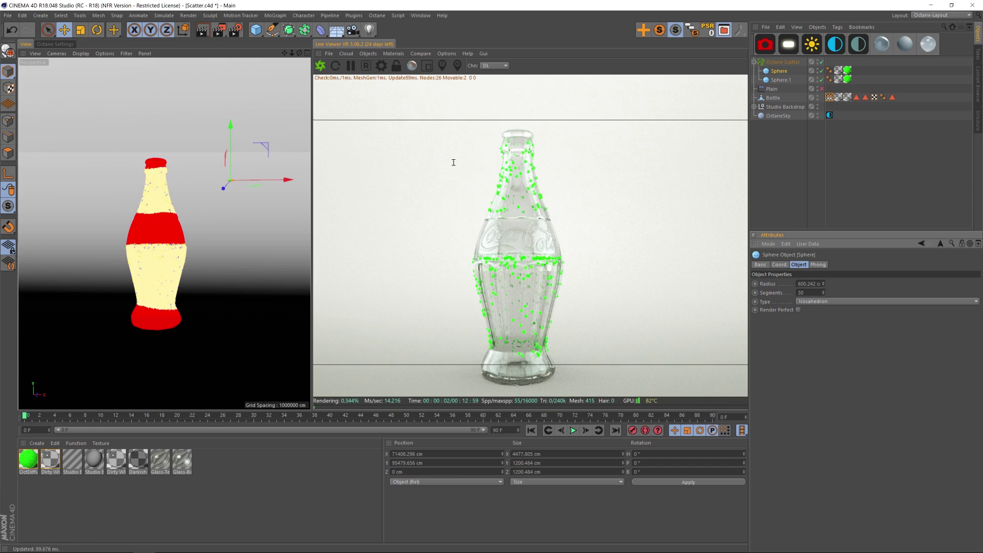
- Duplicate the 600.242 cm sphere inside Octane Scatter and set the new copy's radius to 100.242 cm
ctrl+drag(780, 72, 784, 65)
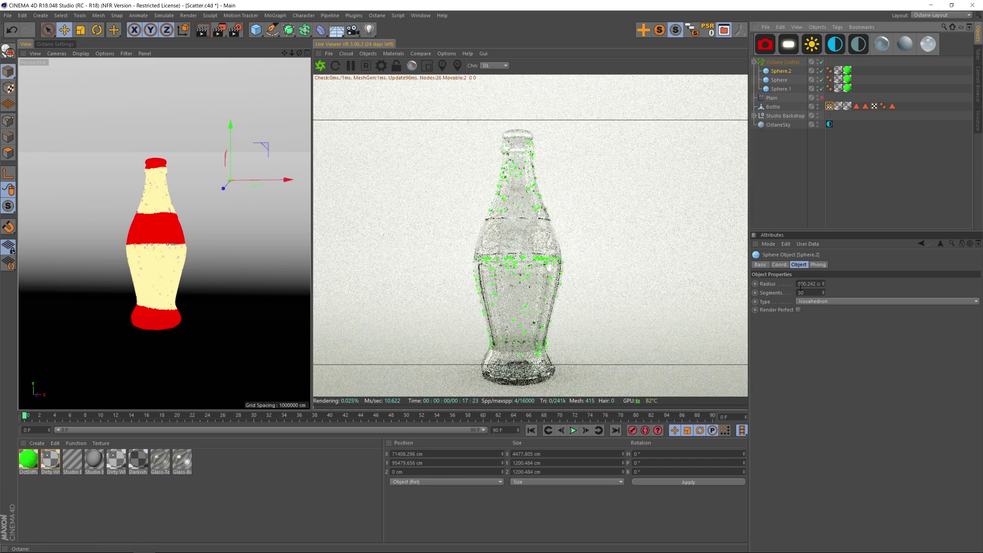
click(797, 283)
key(Delete)
text(1)
key(Return)
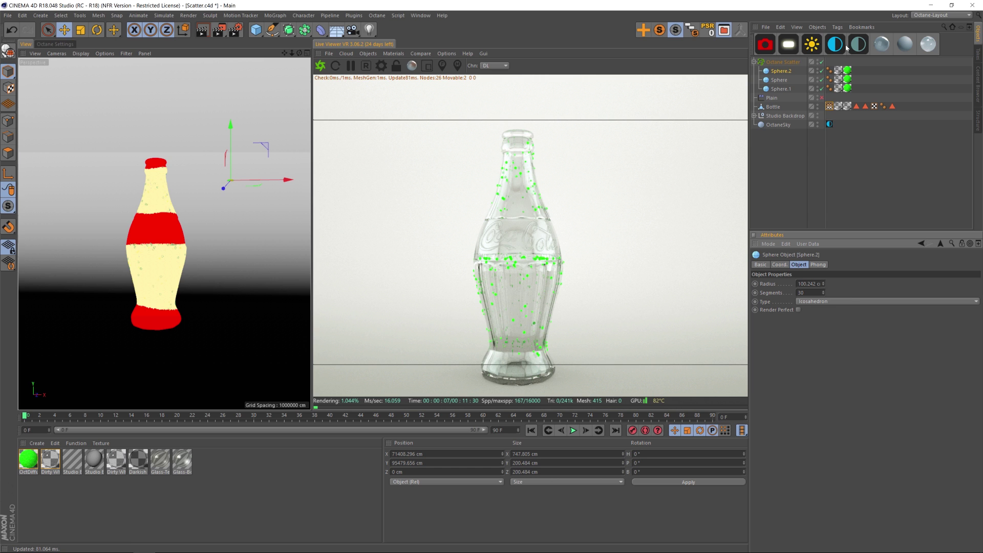
- Delete the green OctDiffuse texture tags from all three scattered spheres
drag(860, 64, 846, 93)
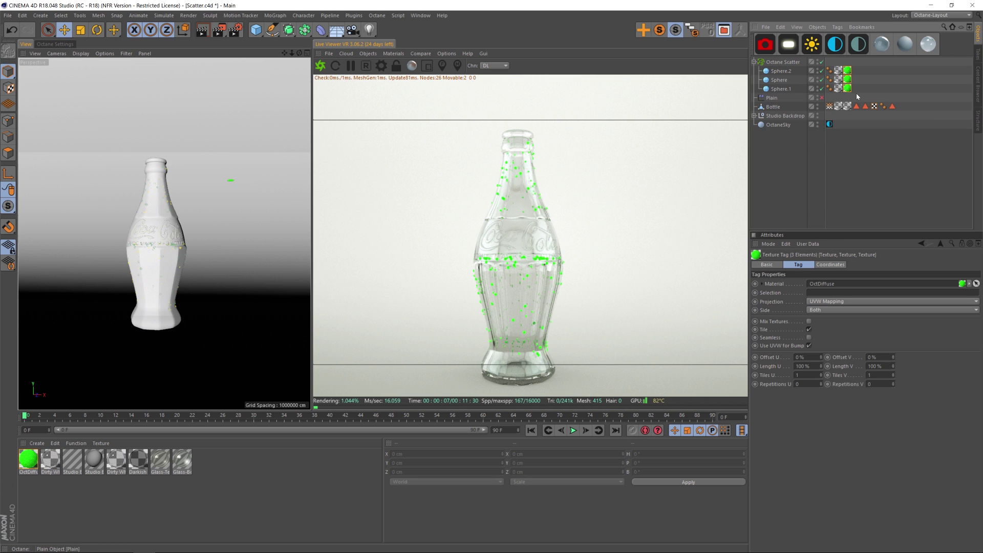
key(Delete)
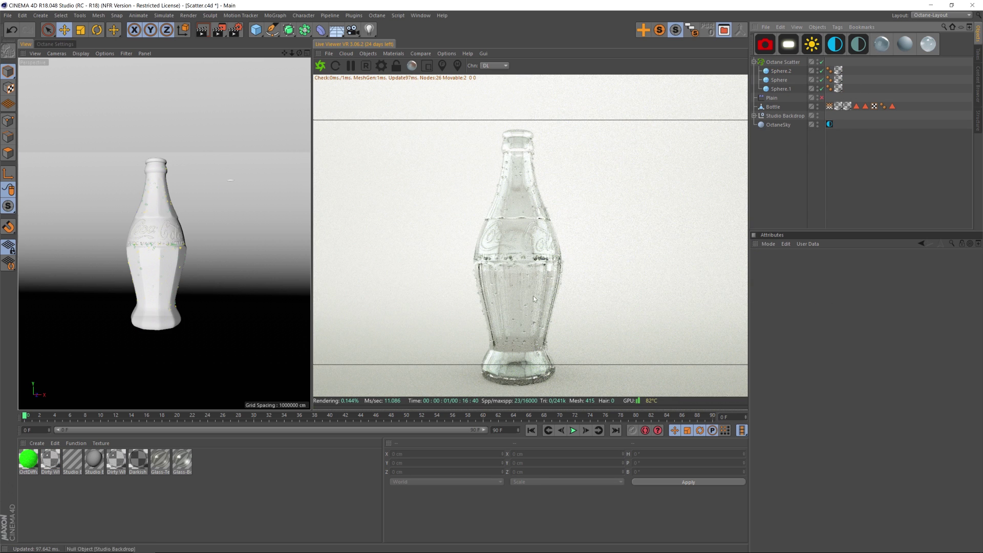